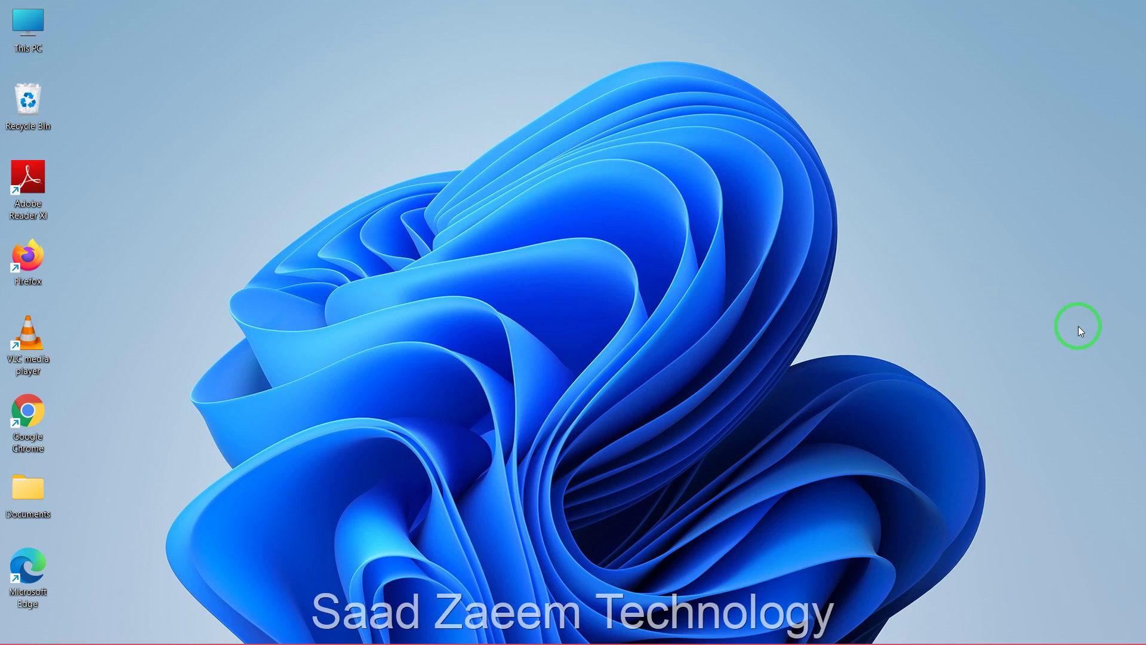
# Find Settings through Start search and open it to the System page
pyautogui.press('super')
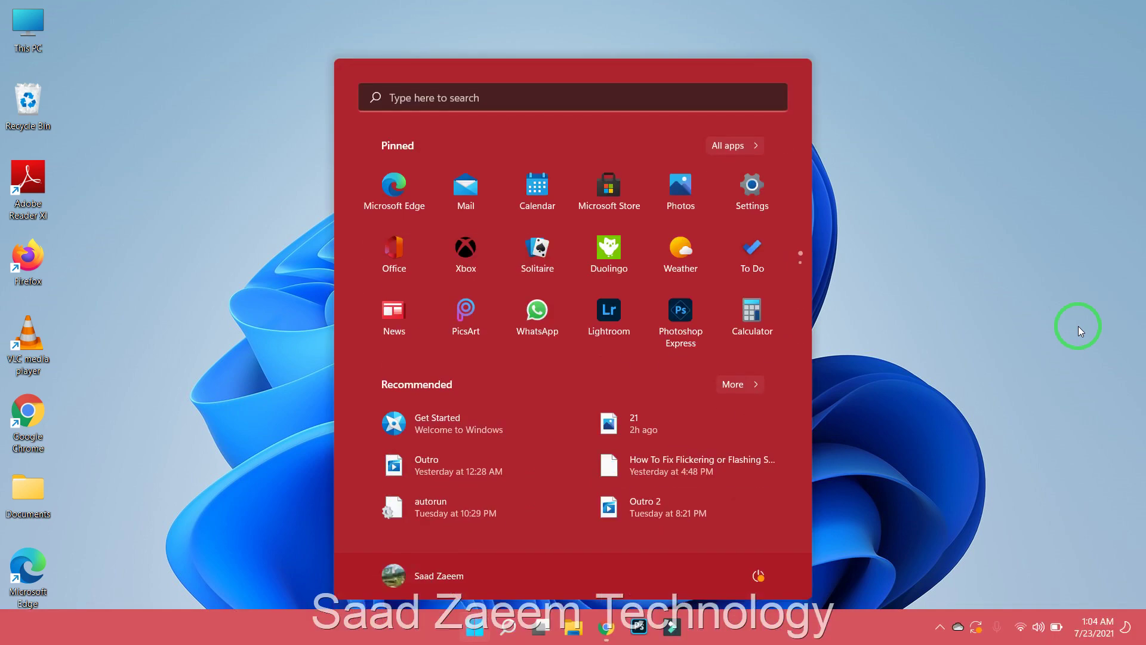
pyautogui.write('sett')
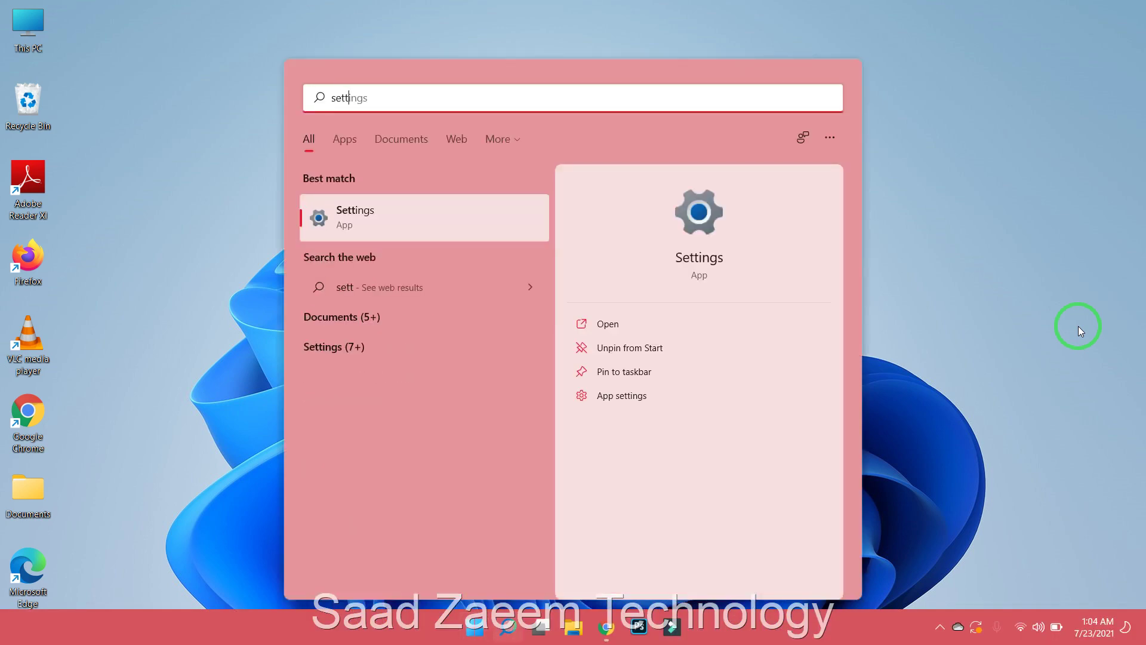
pyautogui.press('Return')
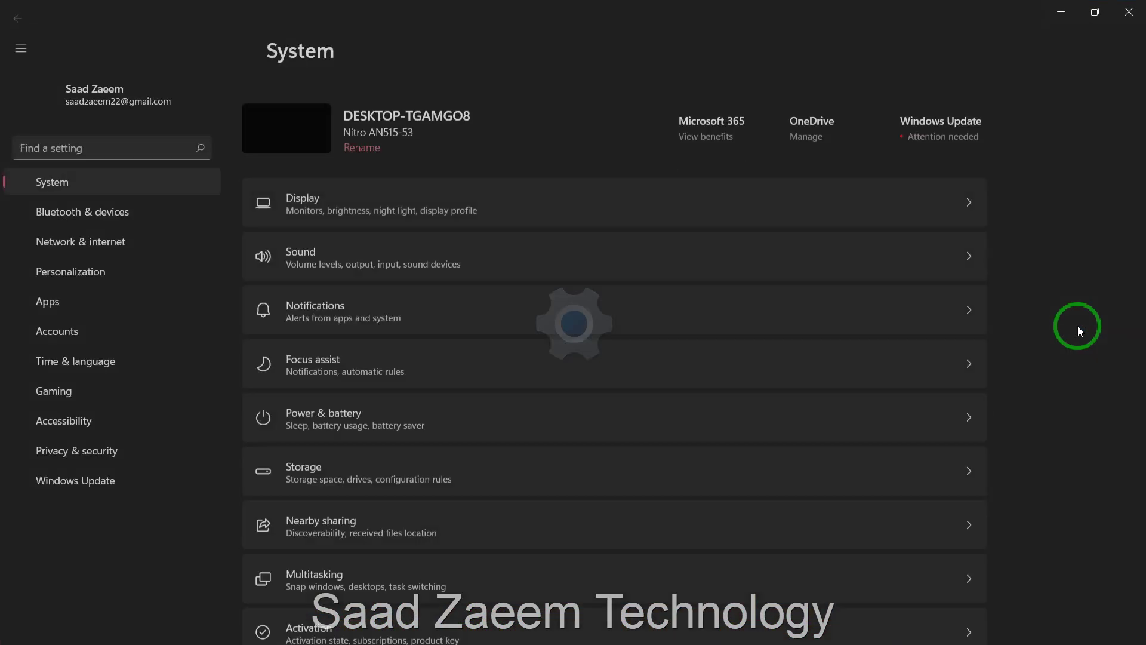
pyautogui.write('Activ')
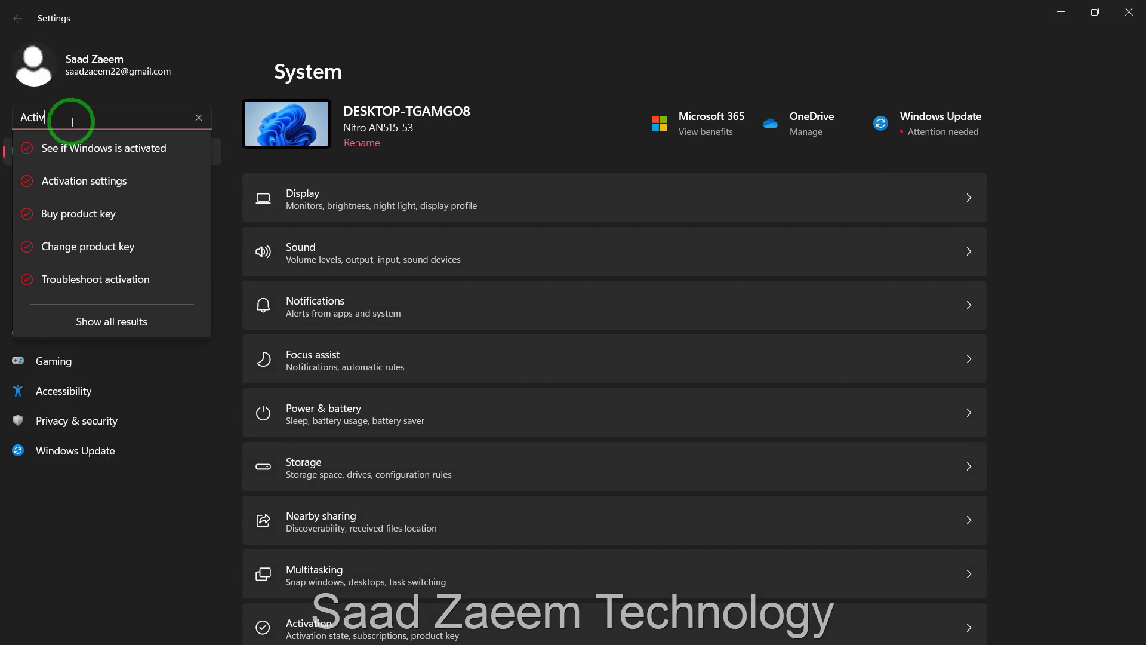
# Check the Activation page shows Windows 11 Home as active, then close Settings
pyautogui.click(113, 183)
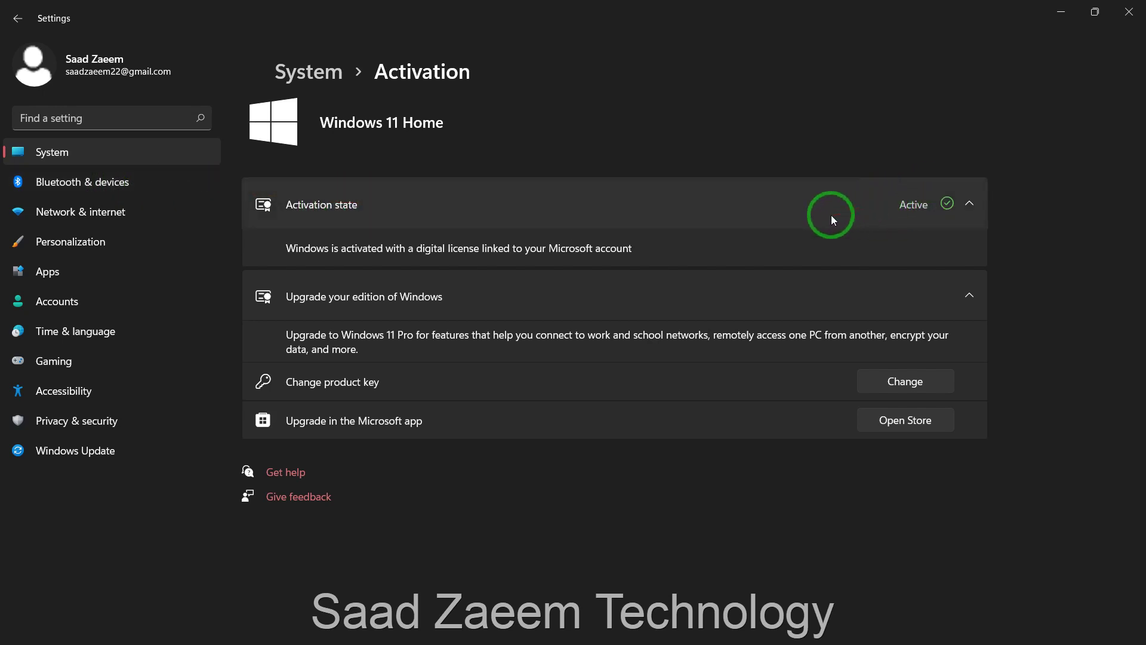
pyautogui.click(1116, 5)
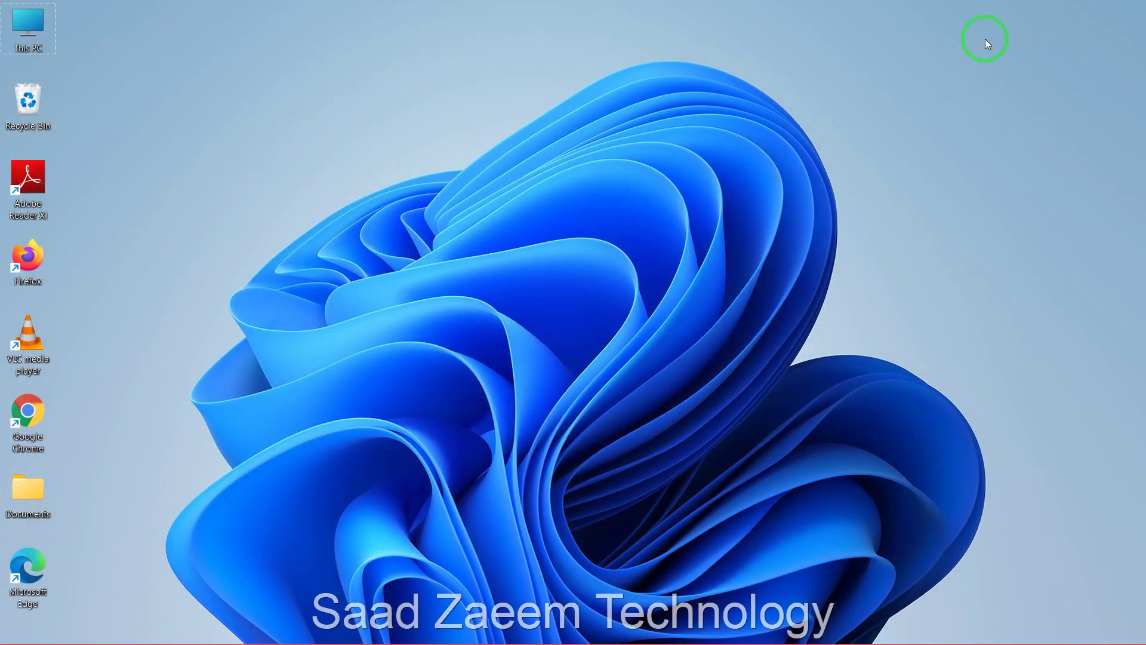
# Launch Command Prompt from a Start search for 'cmd'
pyautogui.press('super')
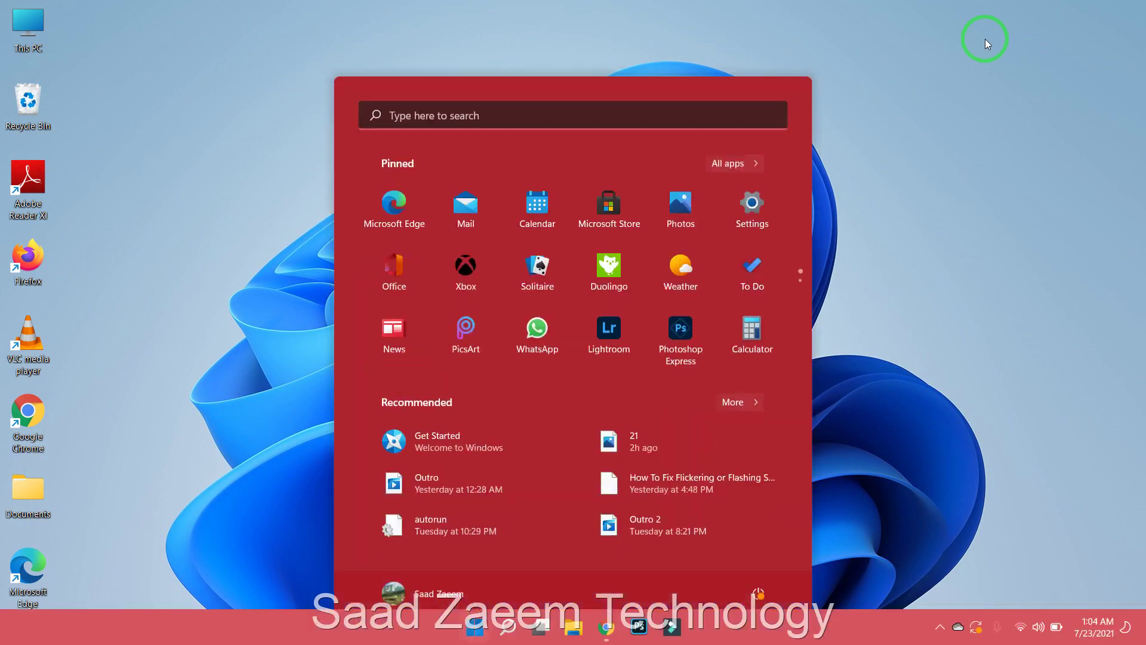
pyautogui.write('cmd')
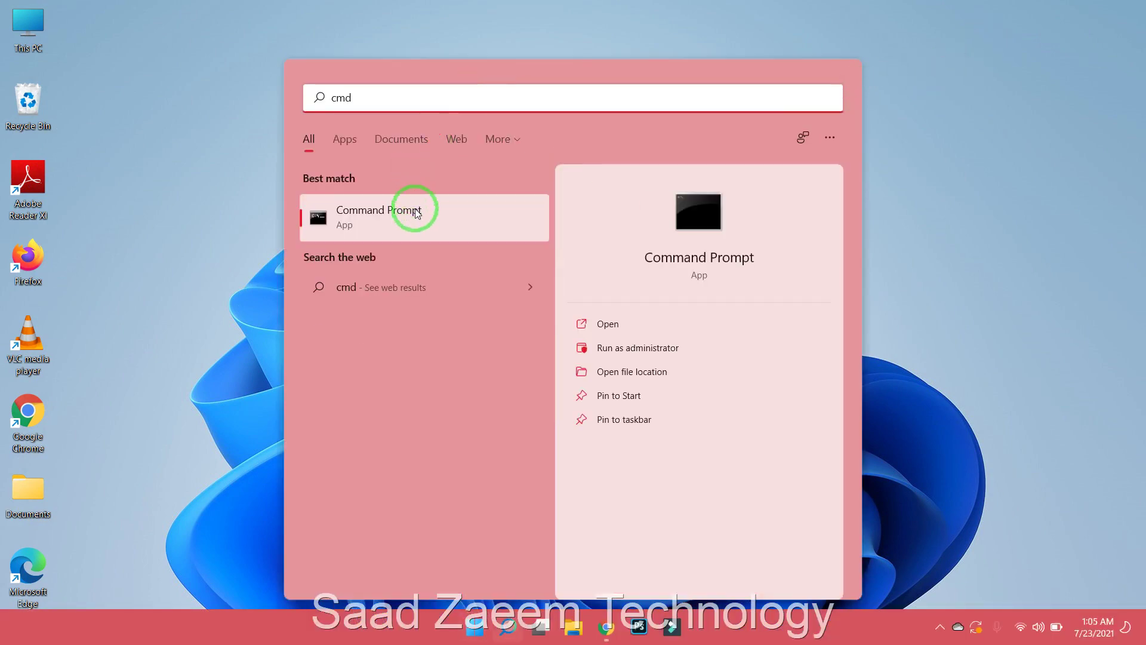
pyautogui.click(415, 212)
# Reposition the Command Prompt window and enter 'wmic path SoftwareLicensingService get OA3xOriginalProductKey'
pyautogui.moveTo(391, 129); pyautogui.dragTo(455, 85)
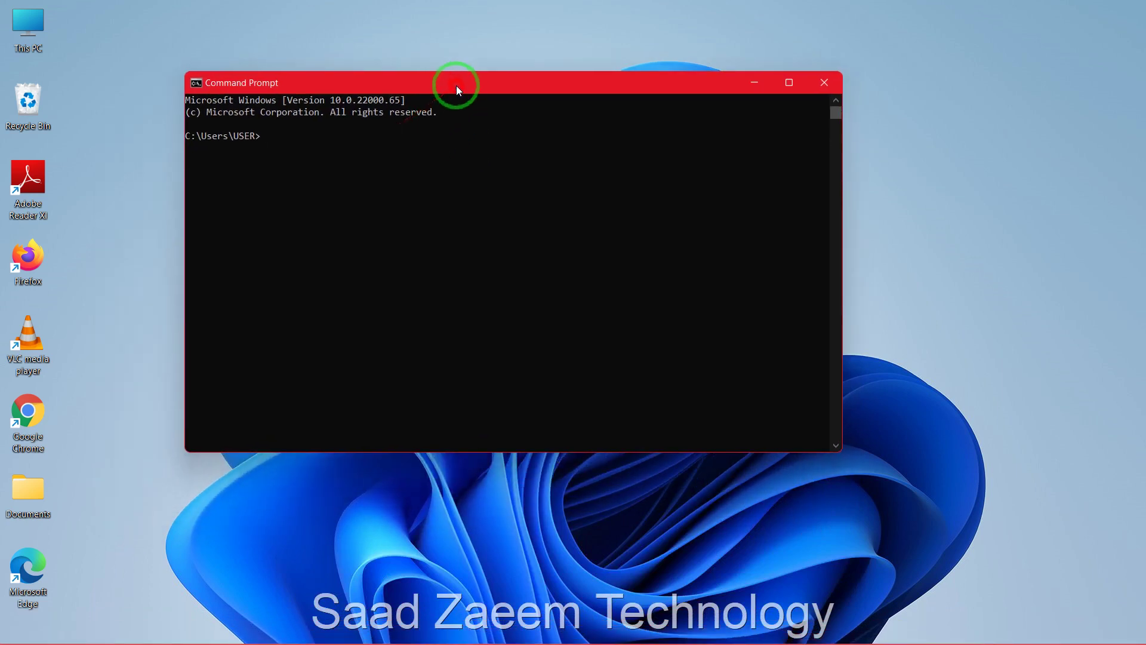
pyautogui.click(947, 499)
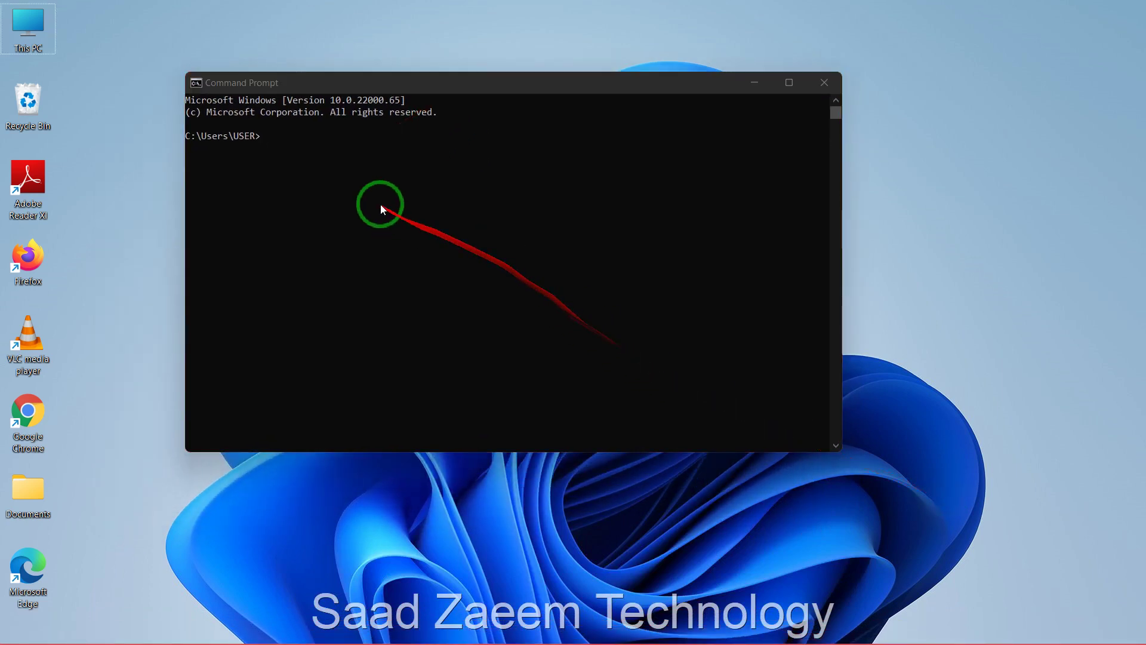
pyautogui.click(300, 142)
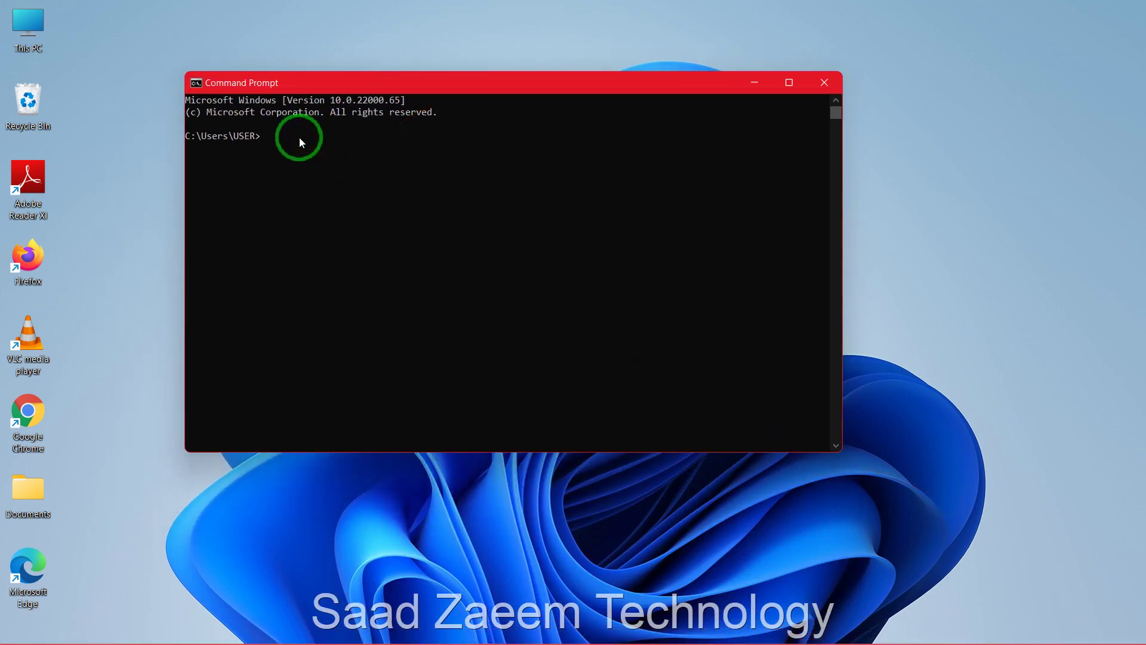
pyautogui.write('wmic path SoftwareLicensingService get OA3xOriginalProductKey')
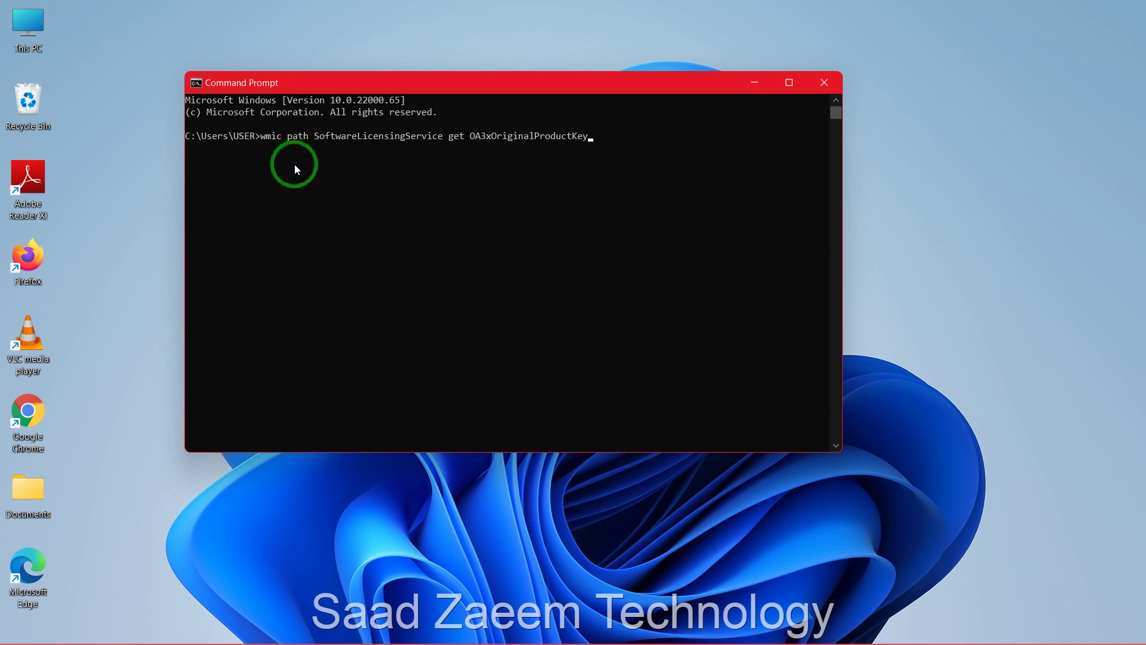
# Run the wmic query to print the original product key, then close Command Prompt
pyautogui.press('Return')
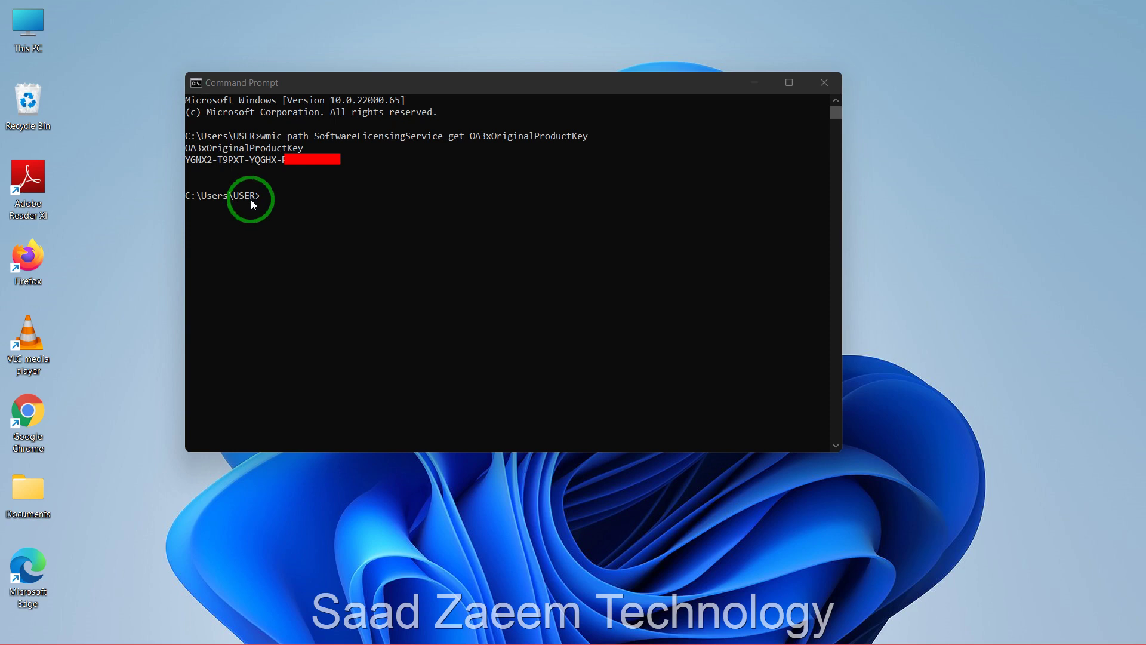
pyautogui.hotkey('alt', 'F4')
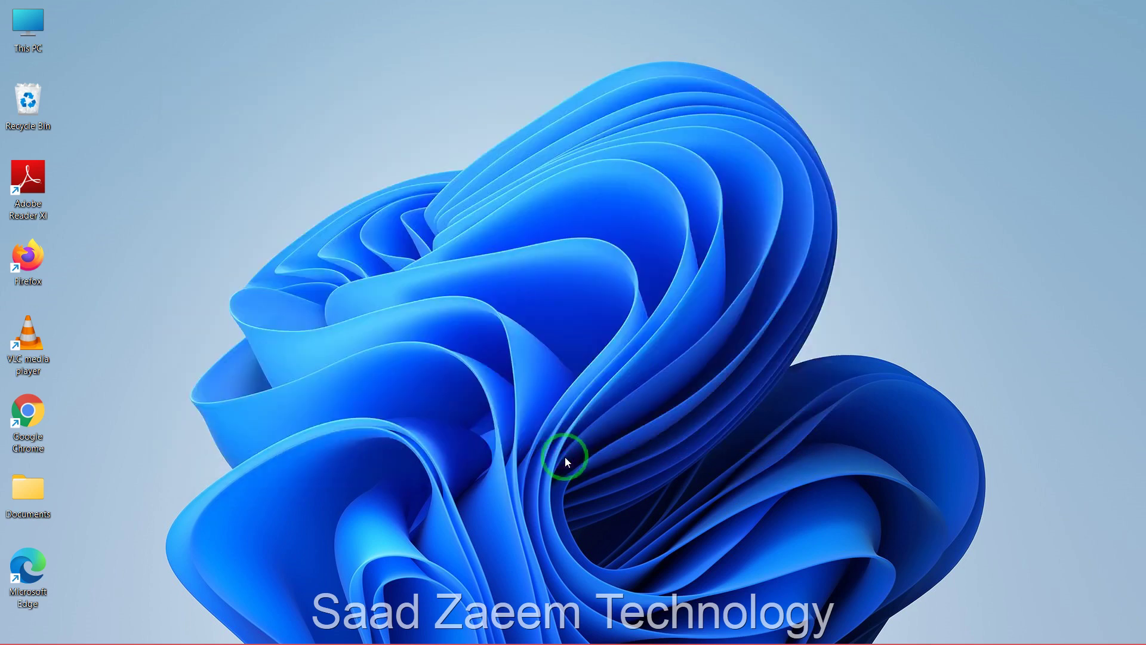